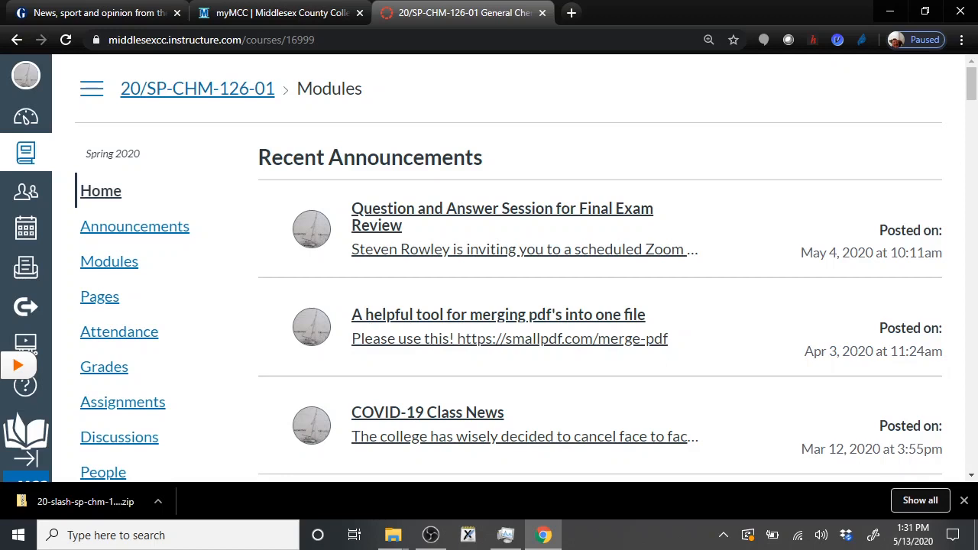
Open the settings of the 20/SP-CHM-126-01 course
scroll(152, 304, down, 6)
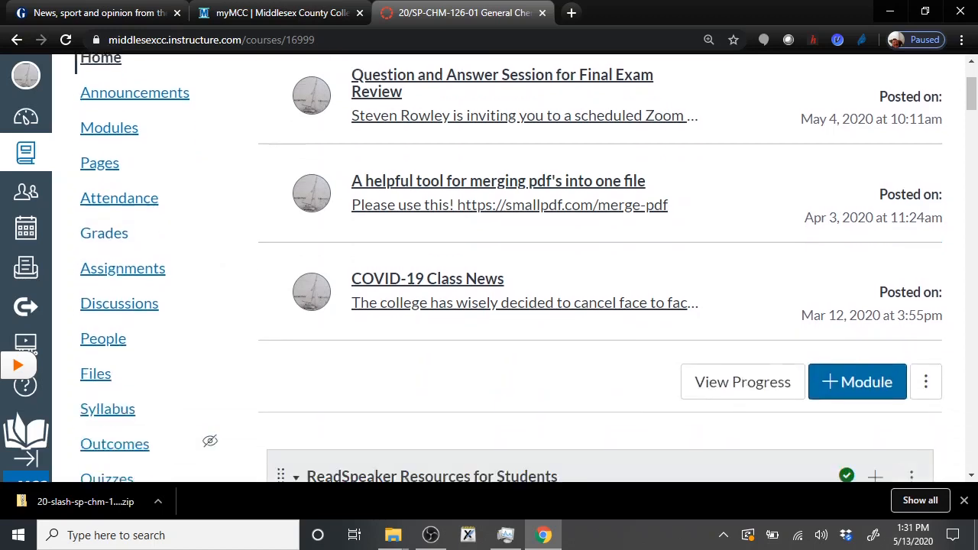
click(149, 304)
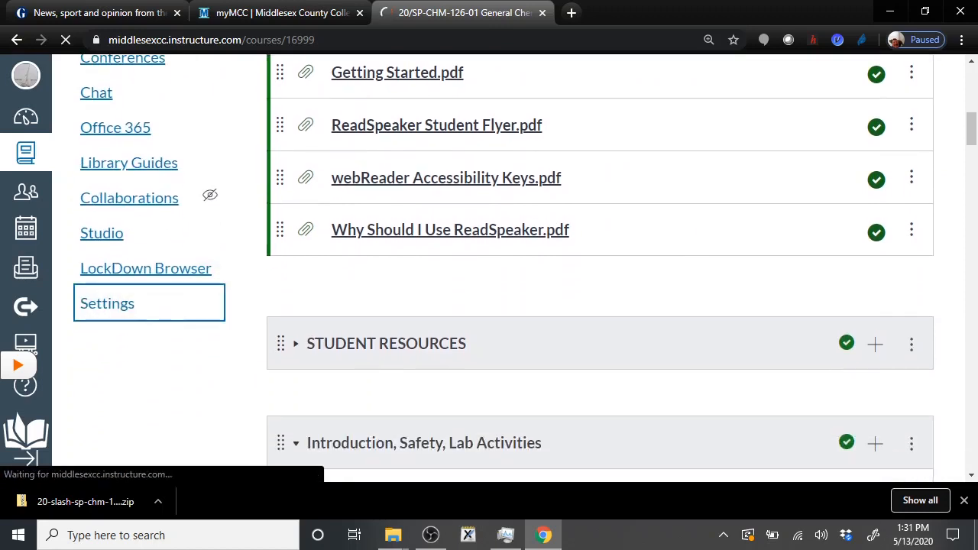
click(120, 331)
scroll(505, 268, down, 5)
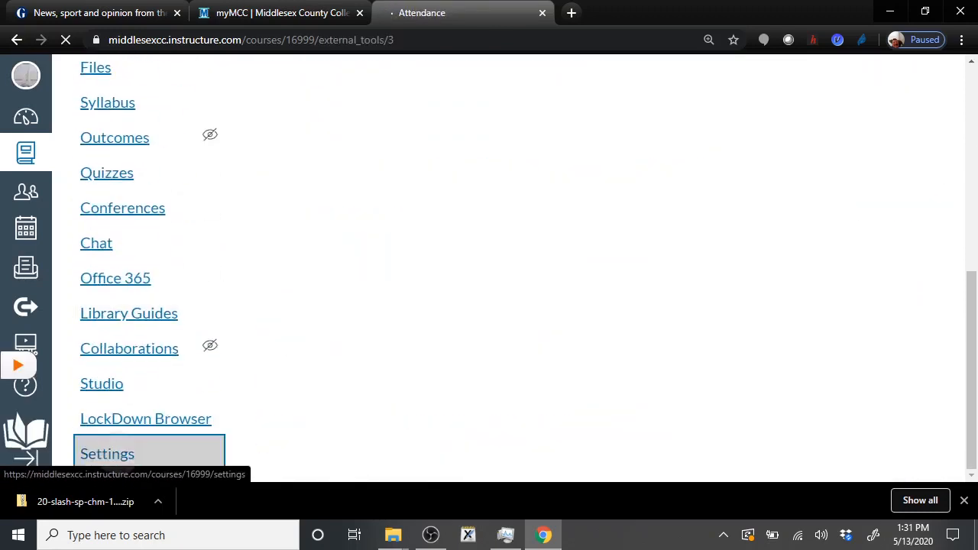
click(107, 454)
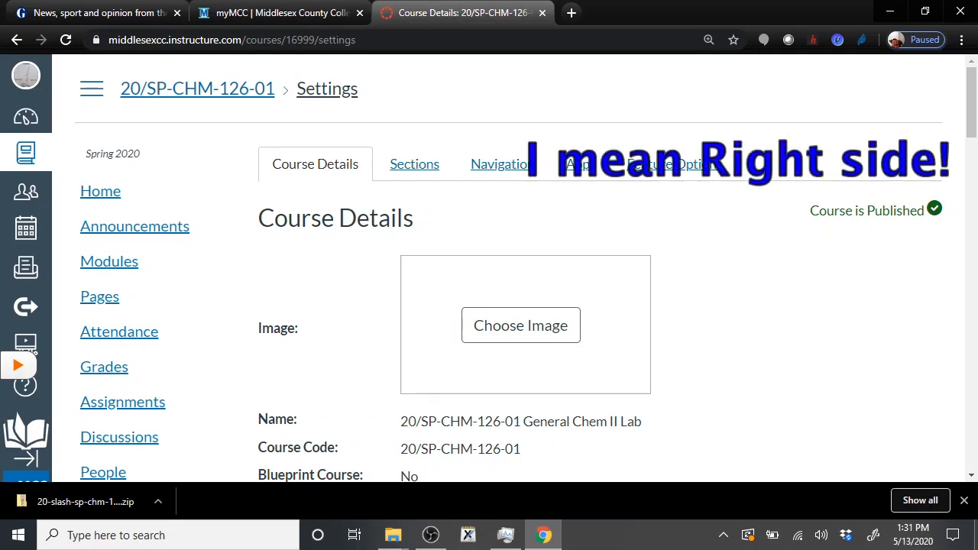
Open the Export Course Content page from the course settings
scroll(505, 268, down, 20)
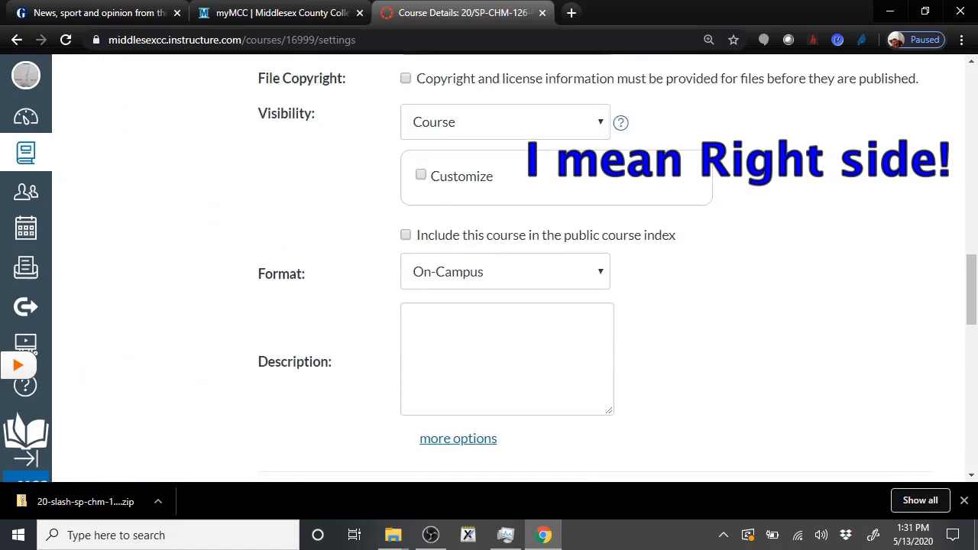
scroll(504, 268, down, 10)
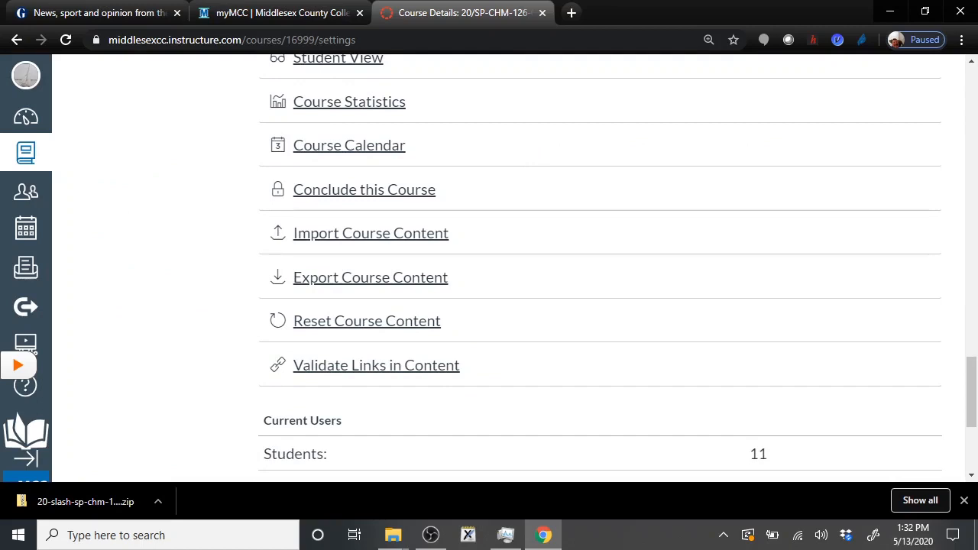
click(371, 277)
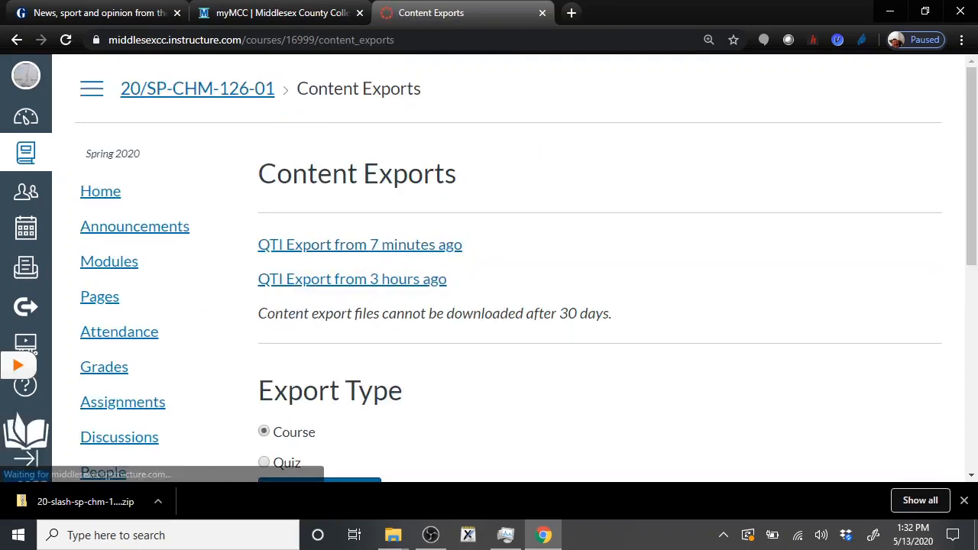
Create a Quiz export that contains only the Freezing Point Depression Prelab quiz
scroll(505, 267, down, 4)
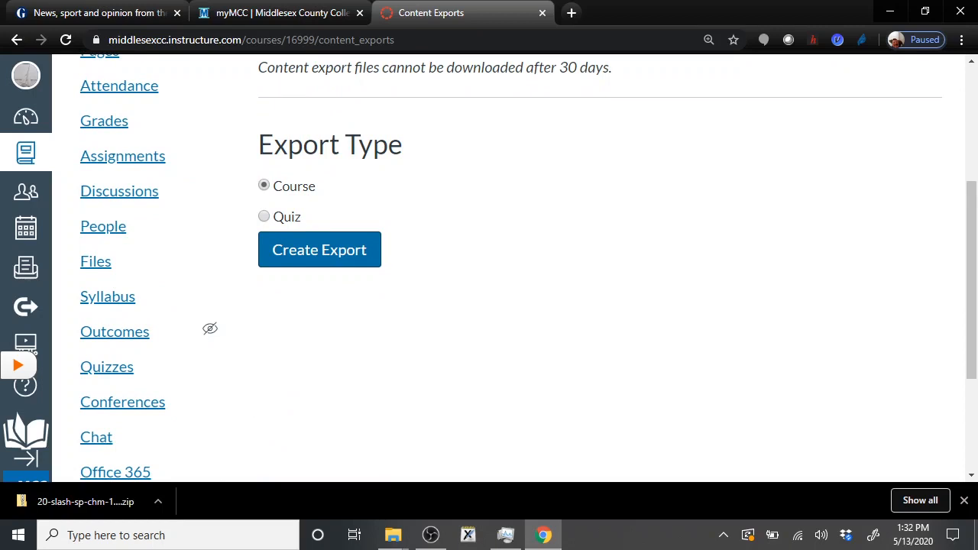
click(264, 217)
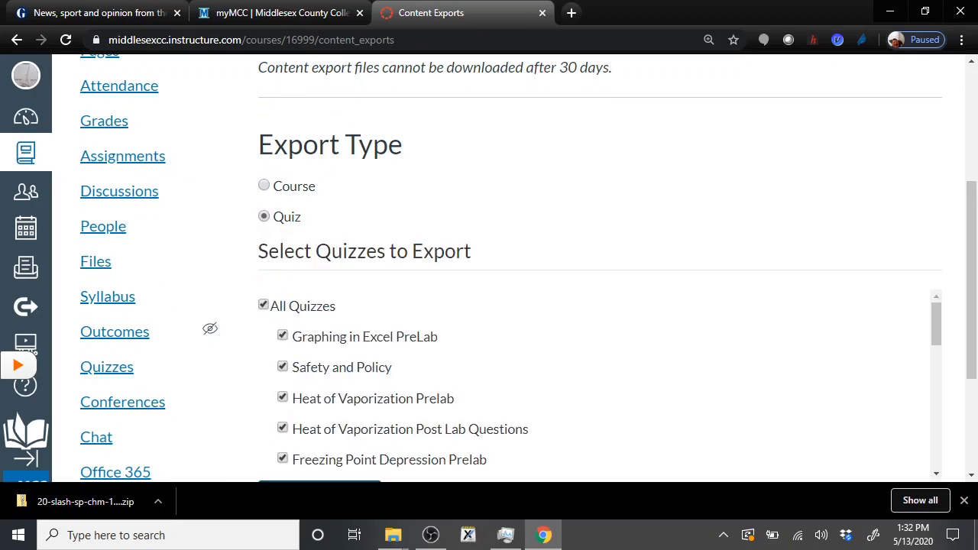
scroll(527, 268, down, 2)
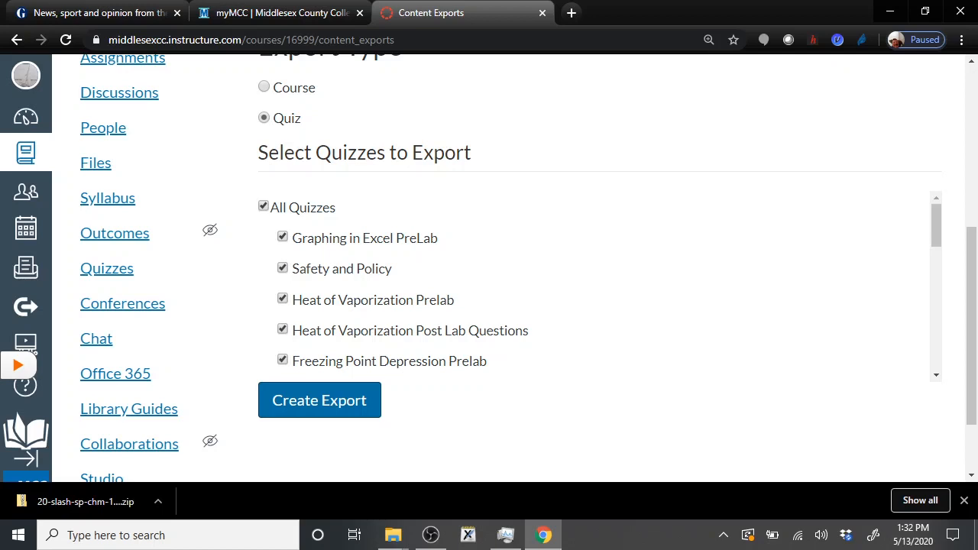
click(263, 206)
scroll(600, 287, down, 3)
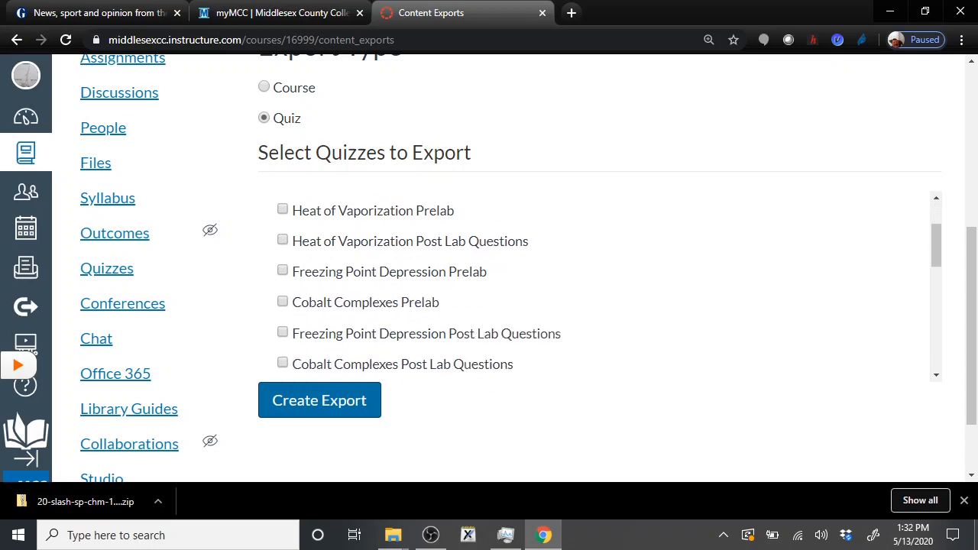
click(283, 271)
click(319, 400)
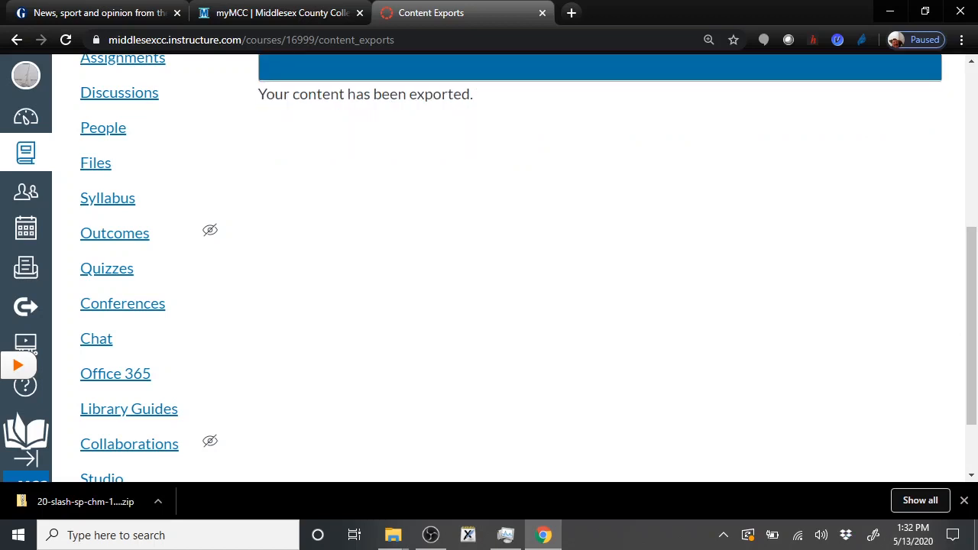
Download the new export and choose the Dropbox folder MCC > 126 > Canvas Classic Quizzes as its save location
scroll(528, 268, up, 3)
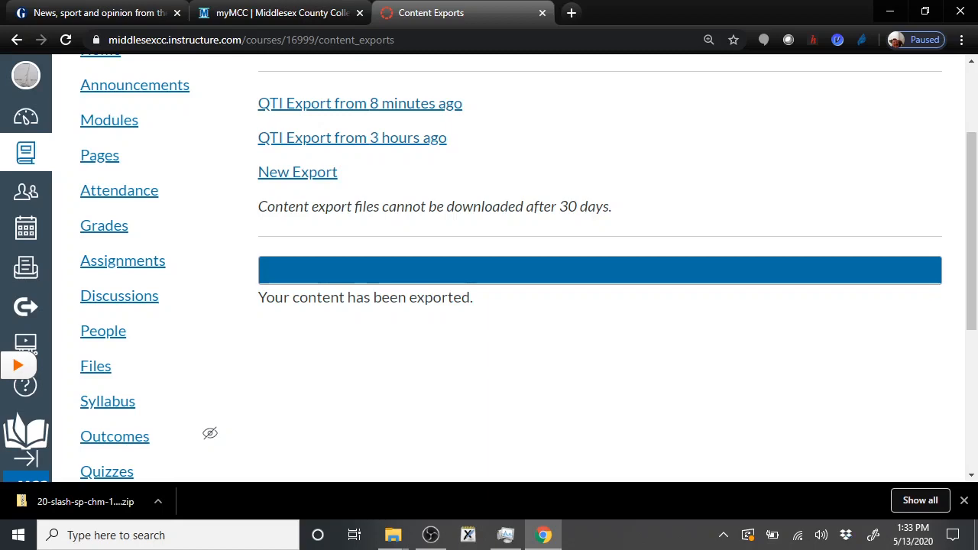
click(297, 172)
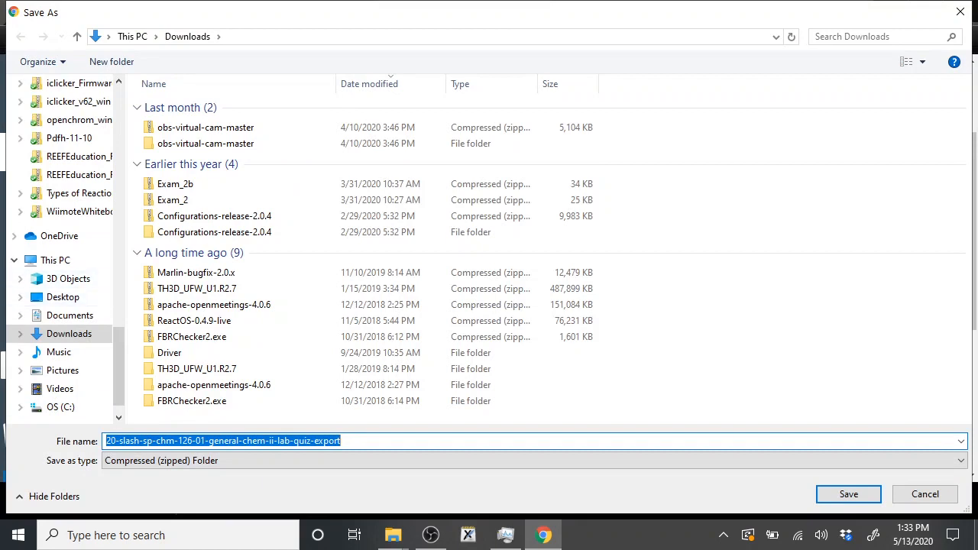
scroll(76, 101, up, 1)
scroll(77, 101, up, 7)
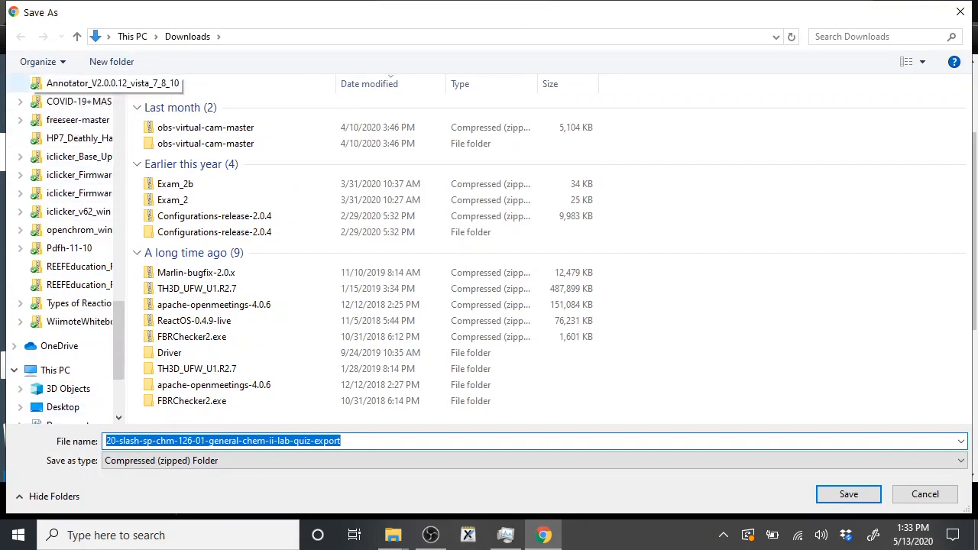
scroll(61, 252, up, 2)
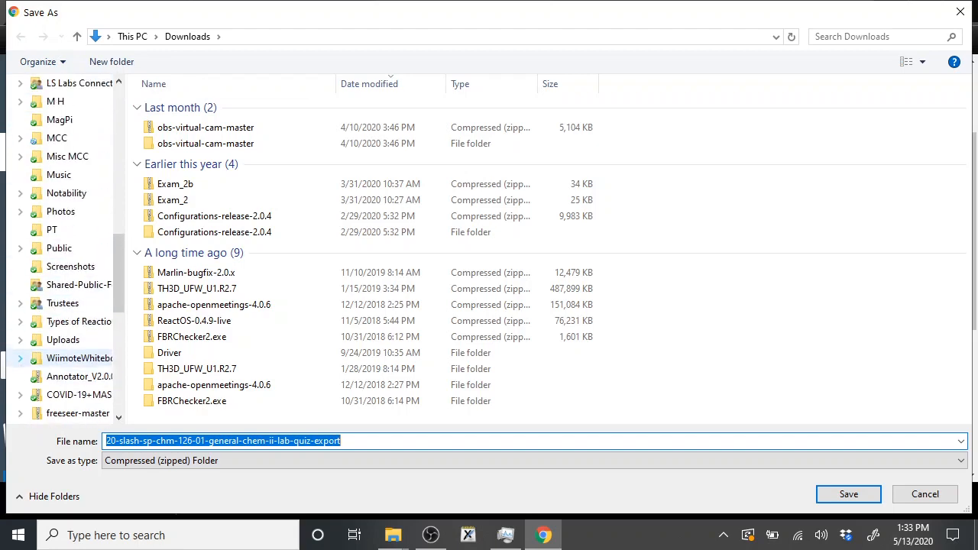
click(58, 138)
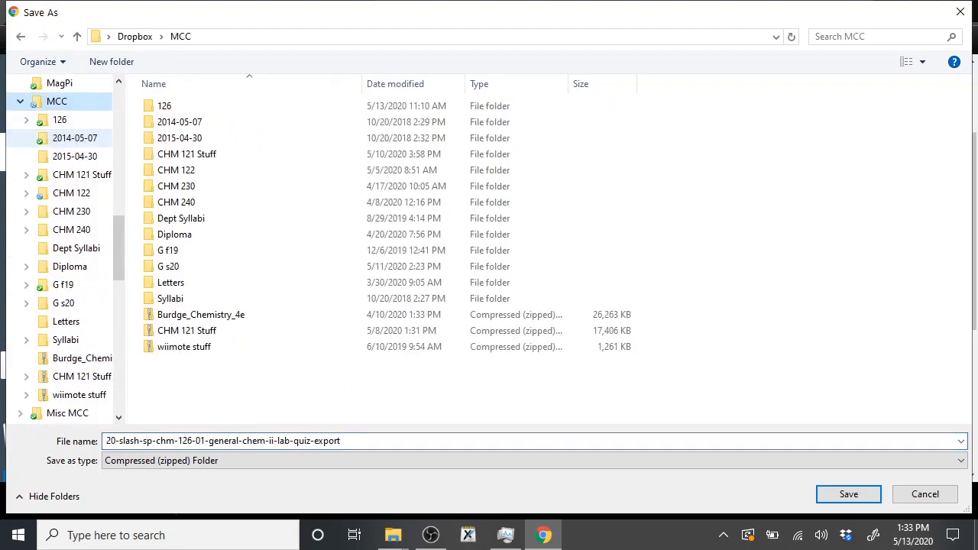
double_click(166, 106)
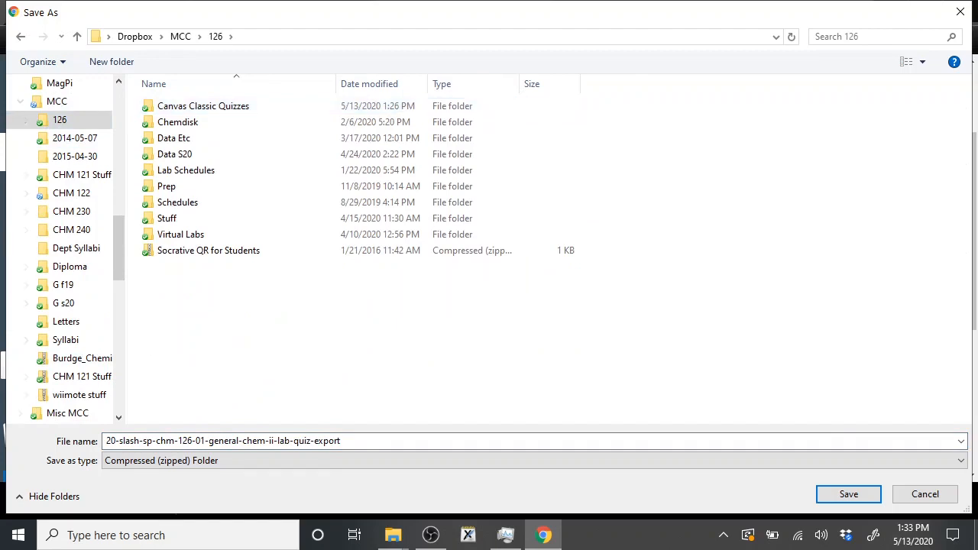
double_click(199, 106)
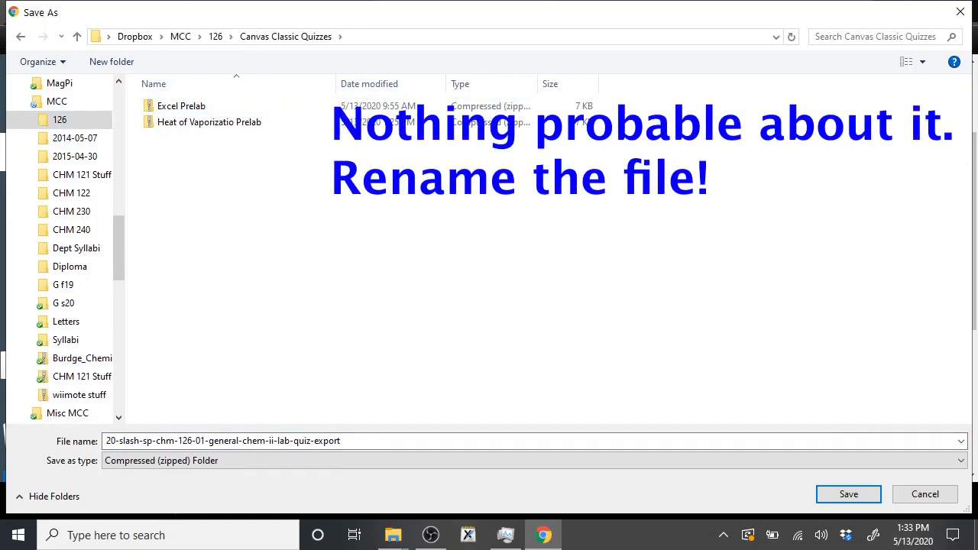
Name the export file "Freezing Point Depression Prelab" and save it as a zipped folder
click(344, 441)
click(344, 441)
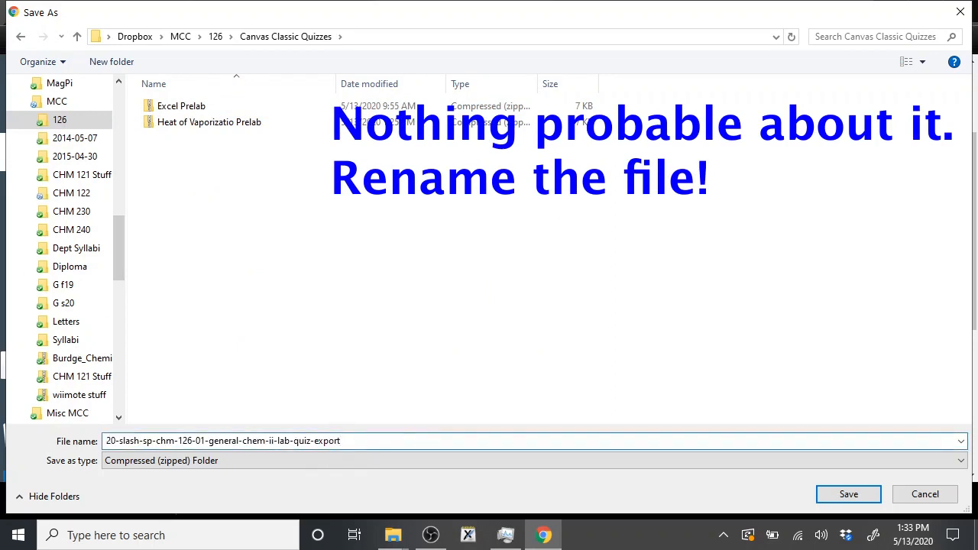
click(344, 461)
click(344, 441)
click(344, 441)
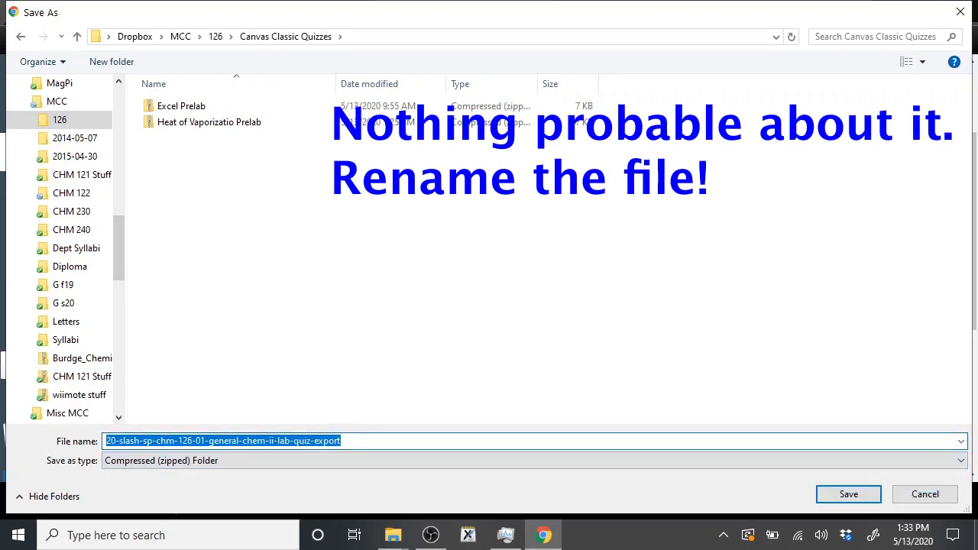
text(Fr)
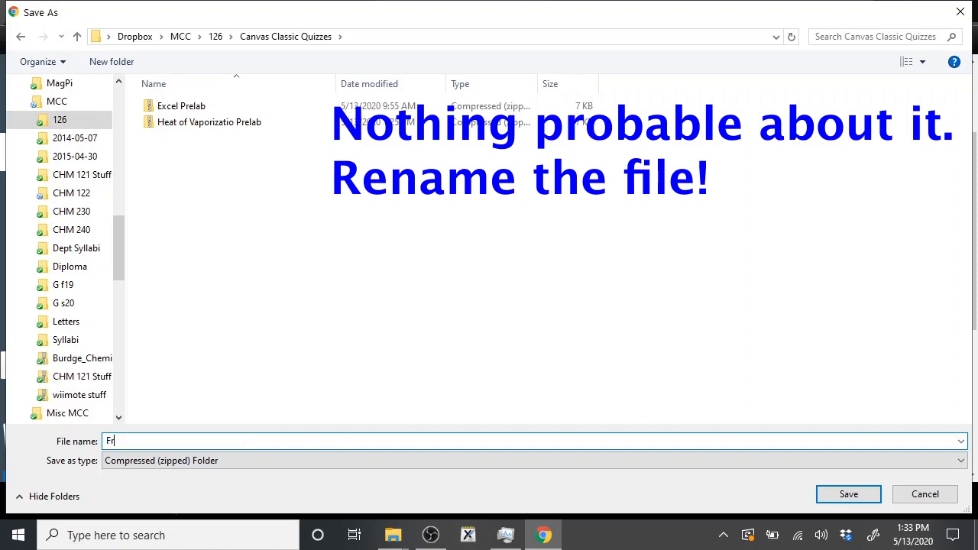
text(eezing Point )
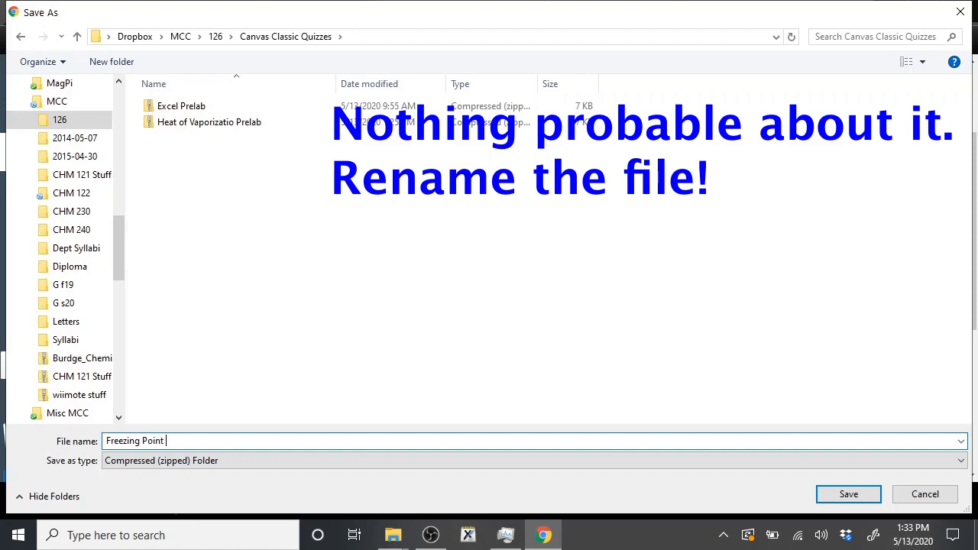
text(Dep)
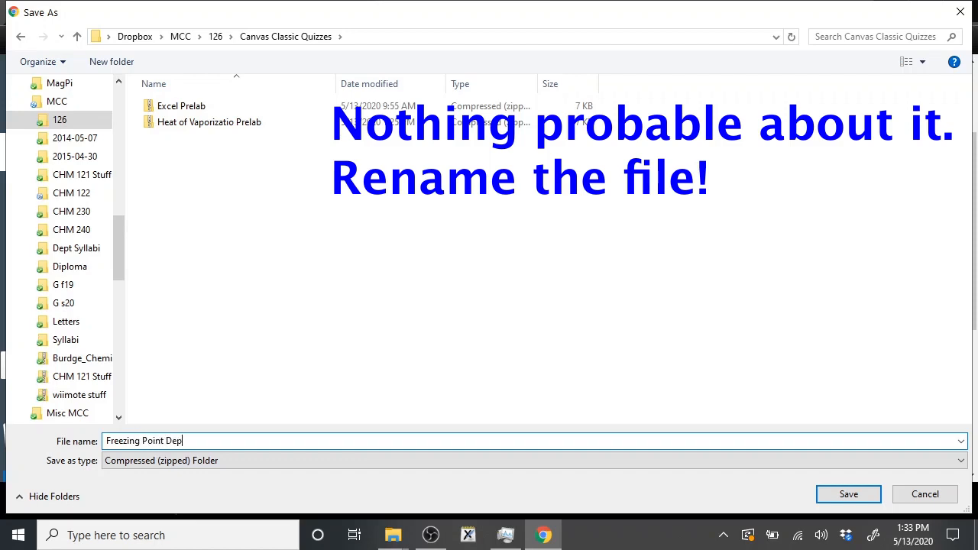
text(ression )
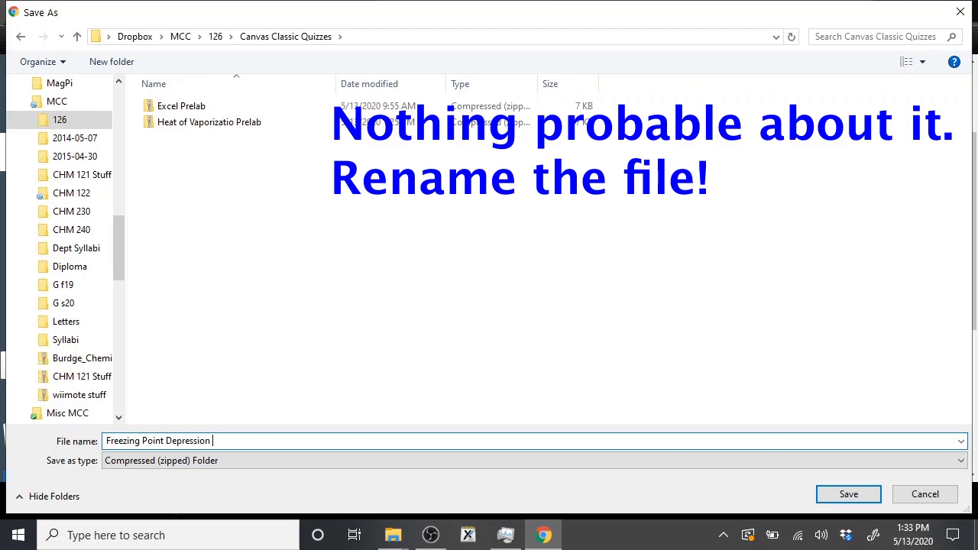
text(Prelab)
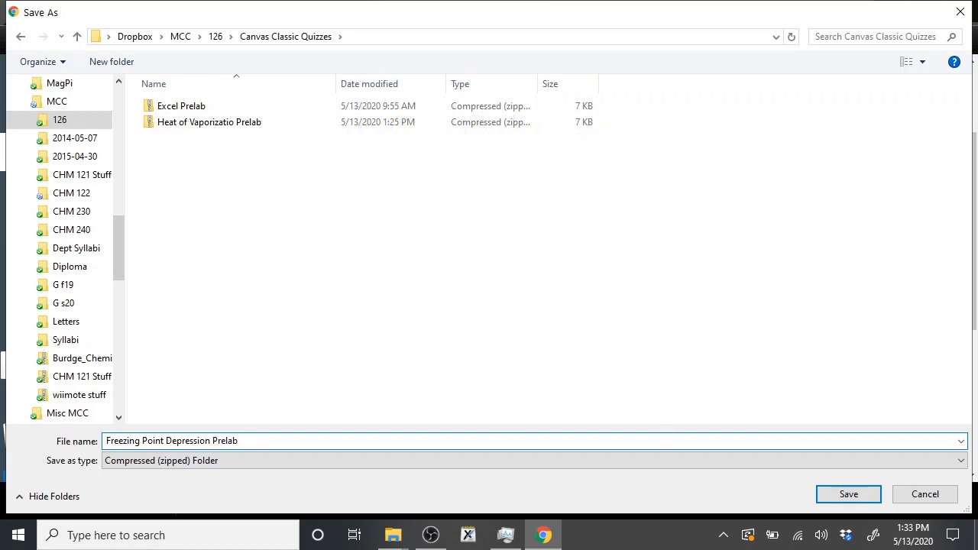
key(Return)
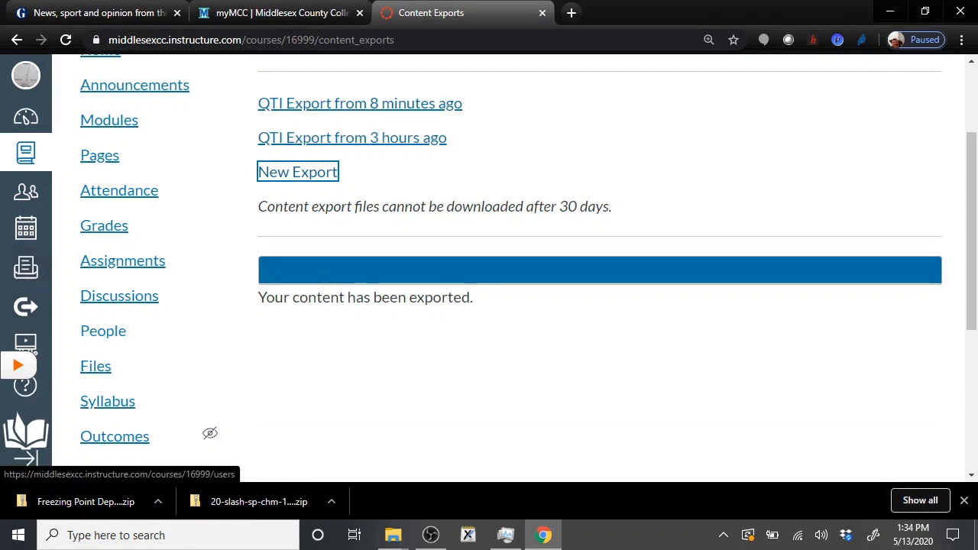
Open the Summer II 2020 course 20/SM-CHM-126-E1 from the dashboard
scroll(25, 227, up, 2)
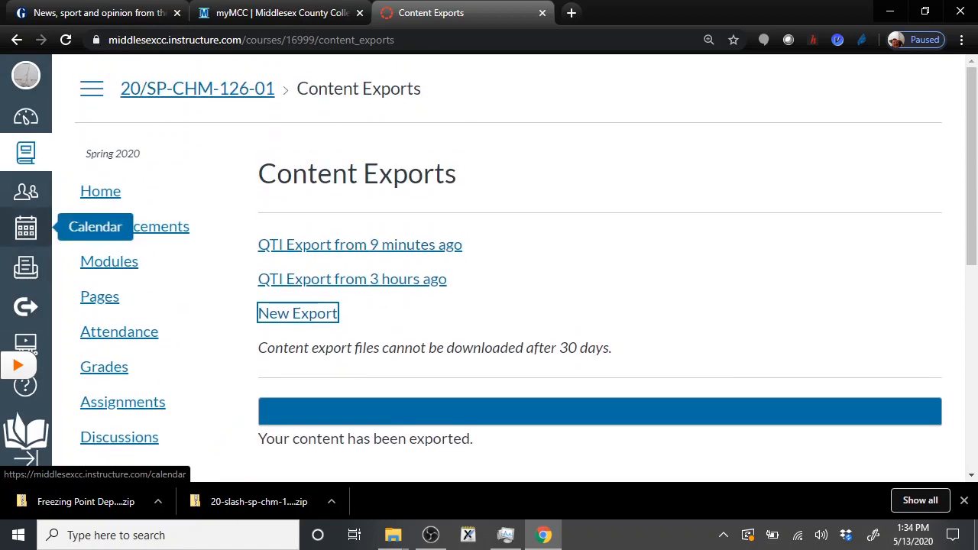
click(25, 116)
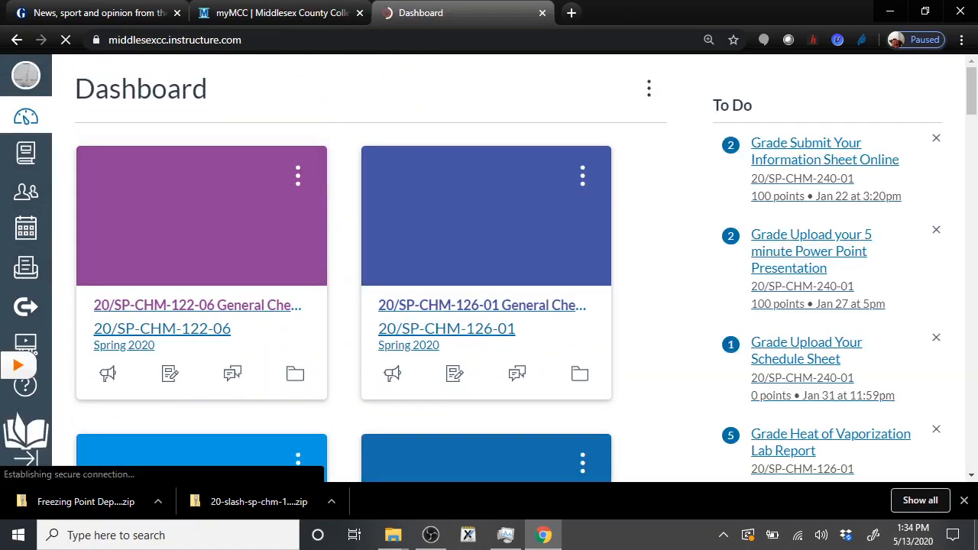
scroll(344, 306, down, 10)
scroll(344, 305, down, 10)
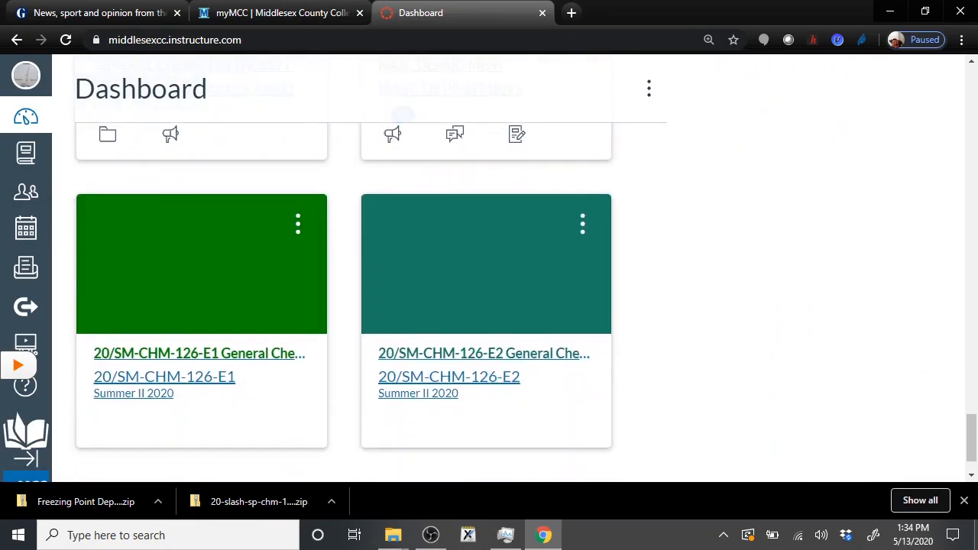
click(201, 264)
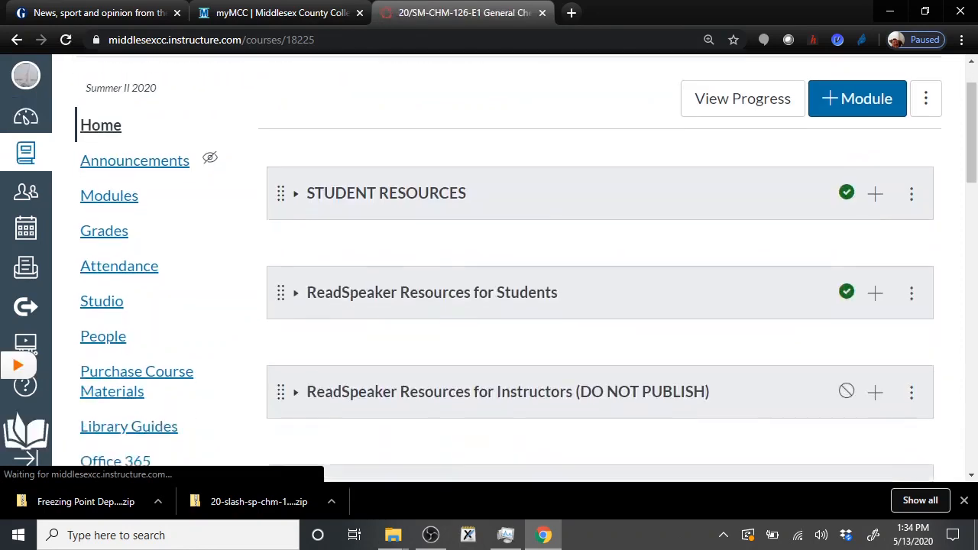
Create a new quiz in the course's Quizzes area using the New Quizzes engine
scroll(600, 268, down, 5)
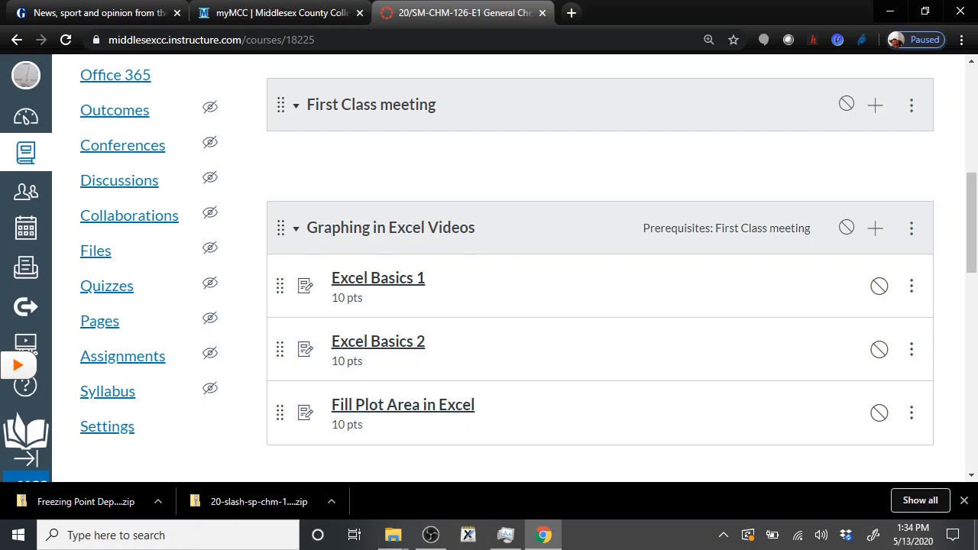
click(107, 286)
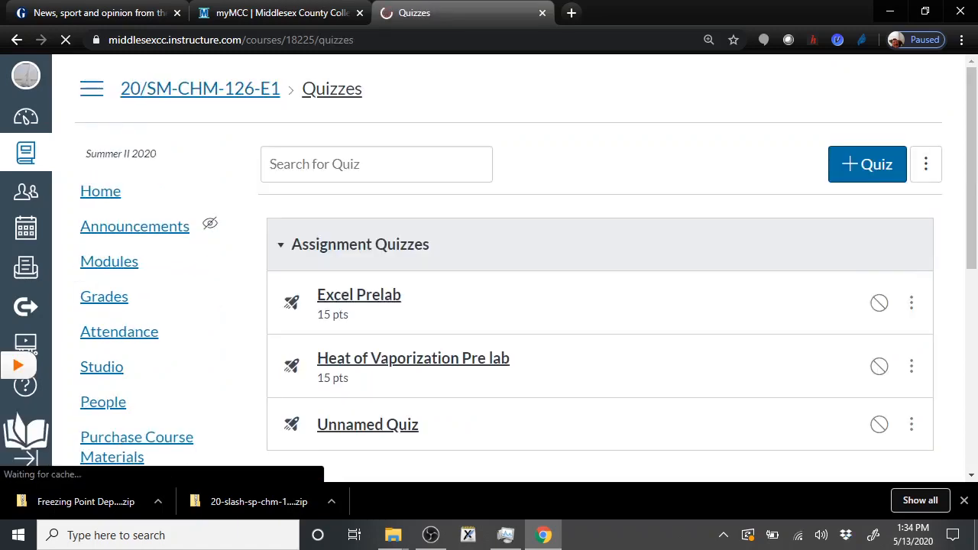
click(867, 165)
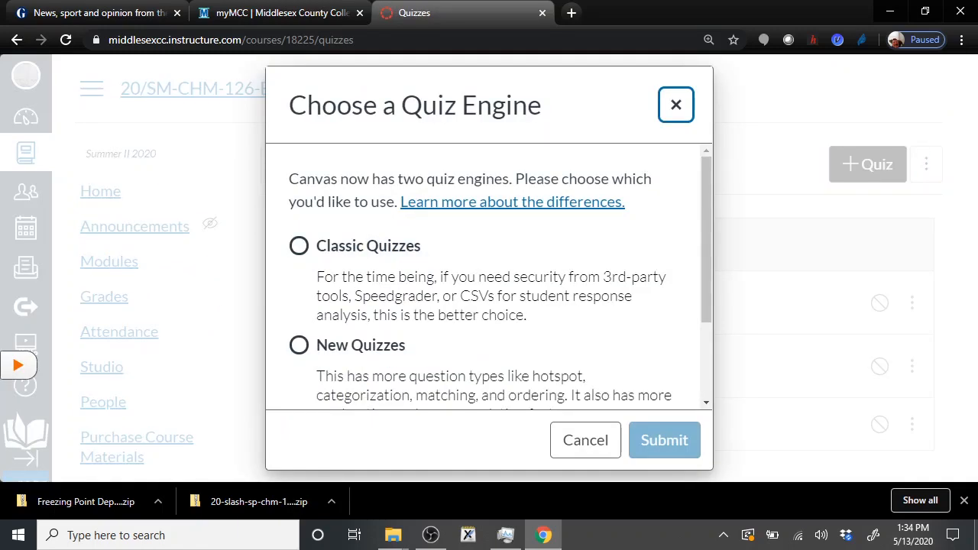
click(298, 346)
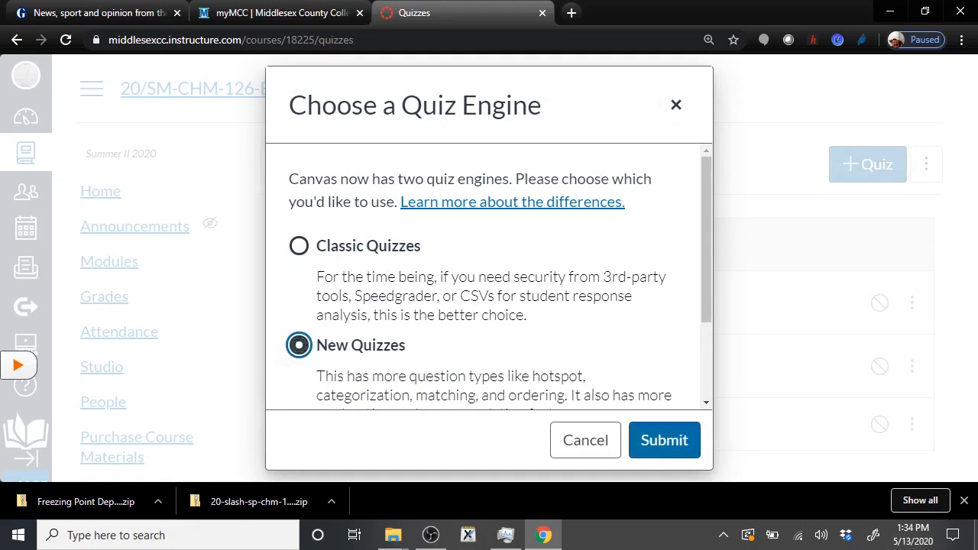
click(664, 441)
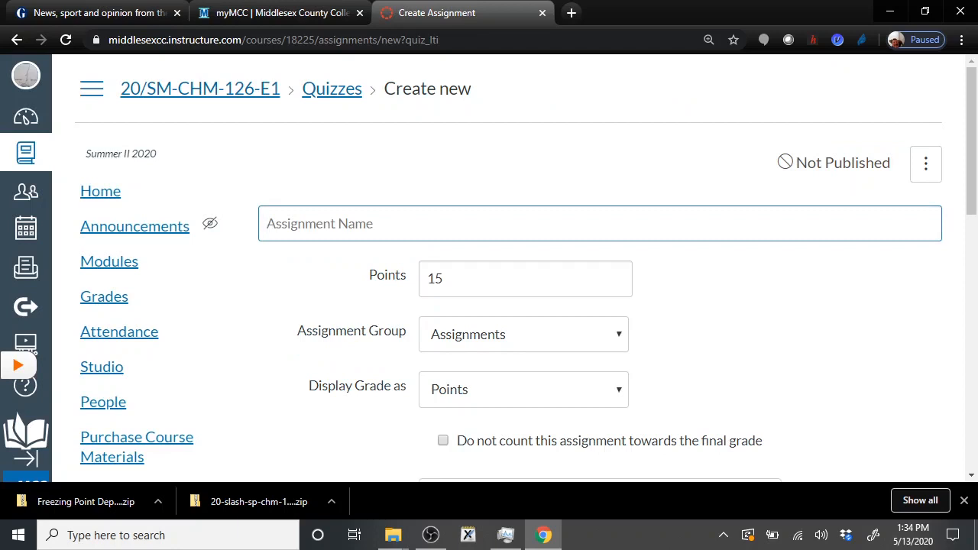
Name the new quiz "Freezing Point Depression Prelab"
text(F)
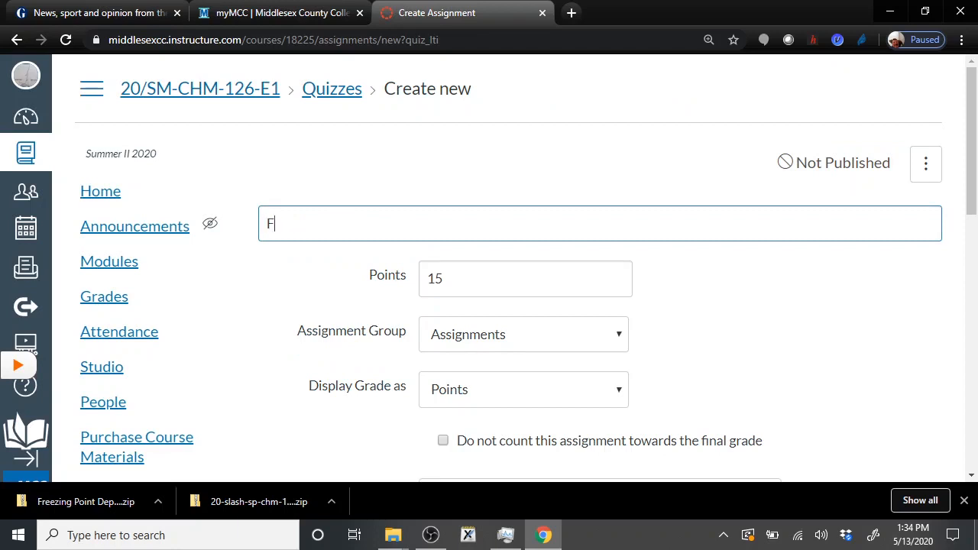
text(reezing Point Depre)
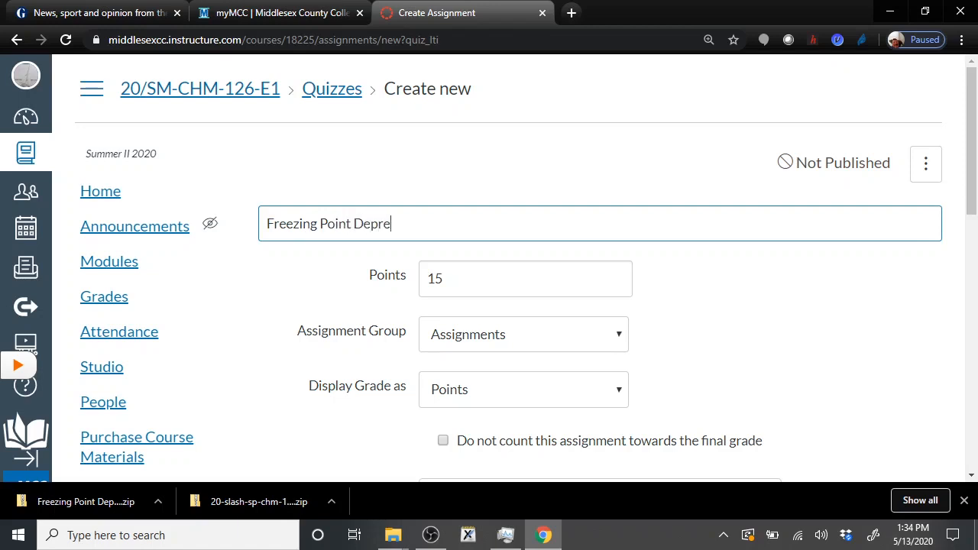
text(ssion Prelab)
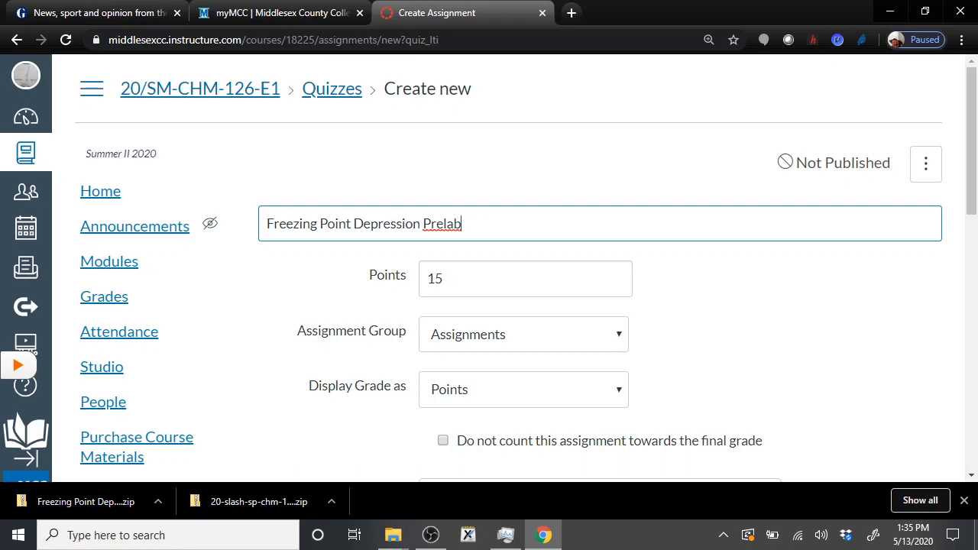
Put the quiz in the Prelabs assignment group and save it without publishing
click(588, 337)
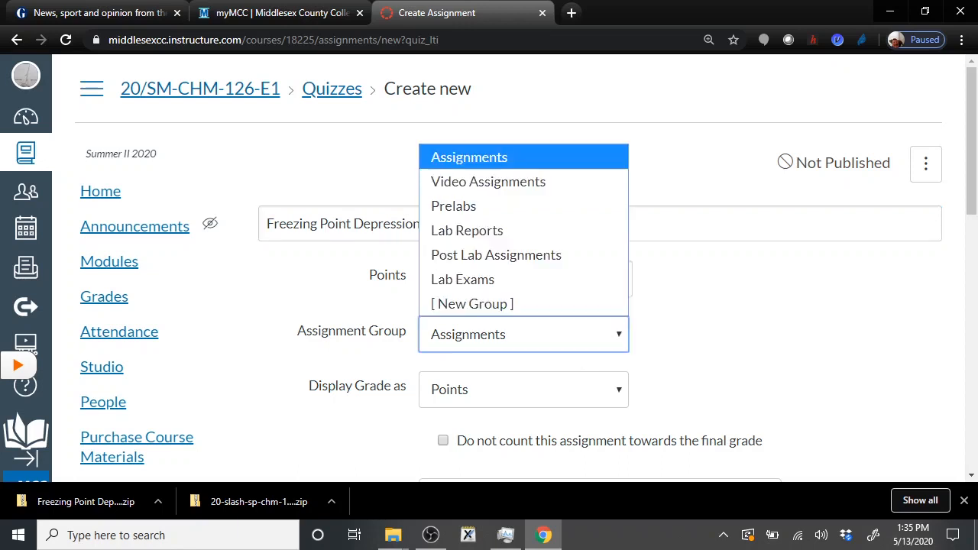
key(Down)
key(Down)
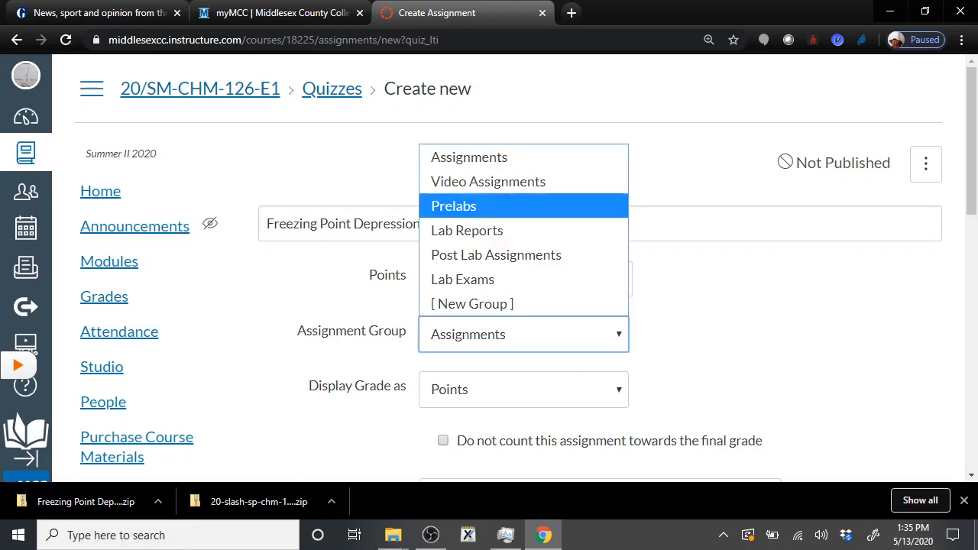
key(Return)
scroll(512, 306, down, 11)
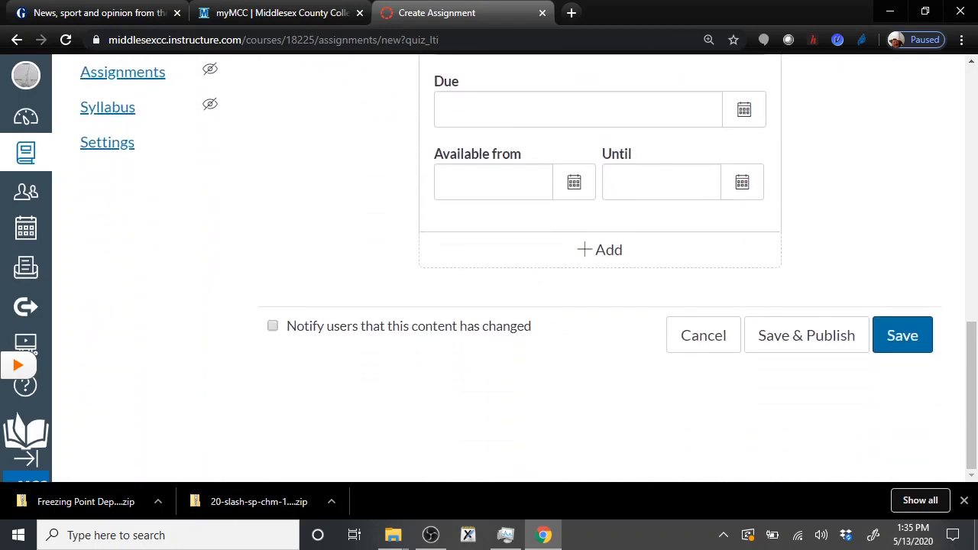
click(903, 335)
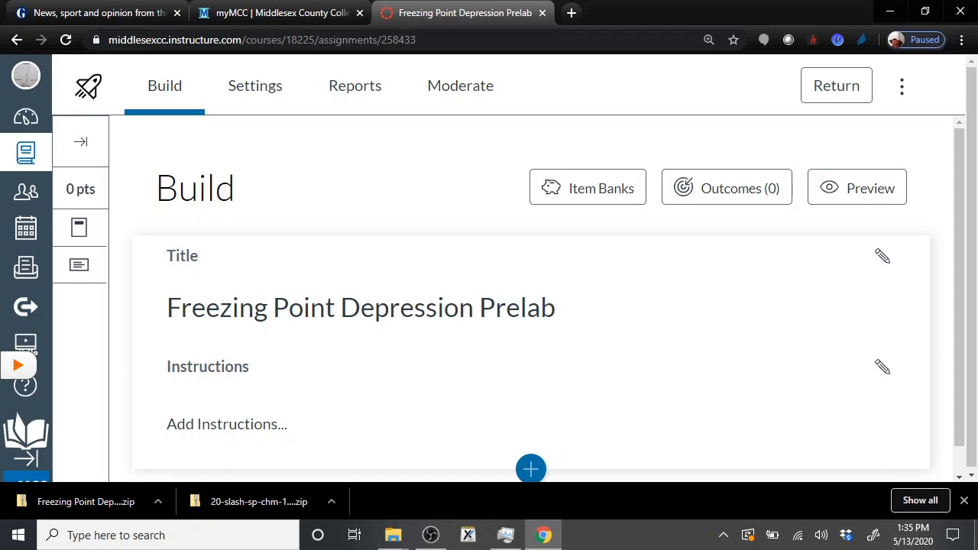
Import the content of the Freezing Point Depression Prelab zip file from the Canvas Classic Quizzes folder into the quiz
click(902, 88)
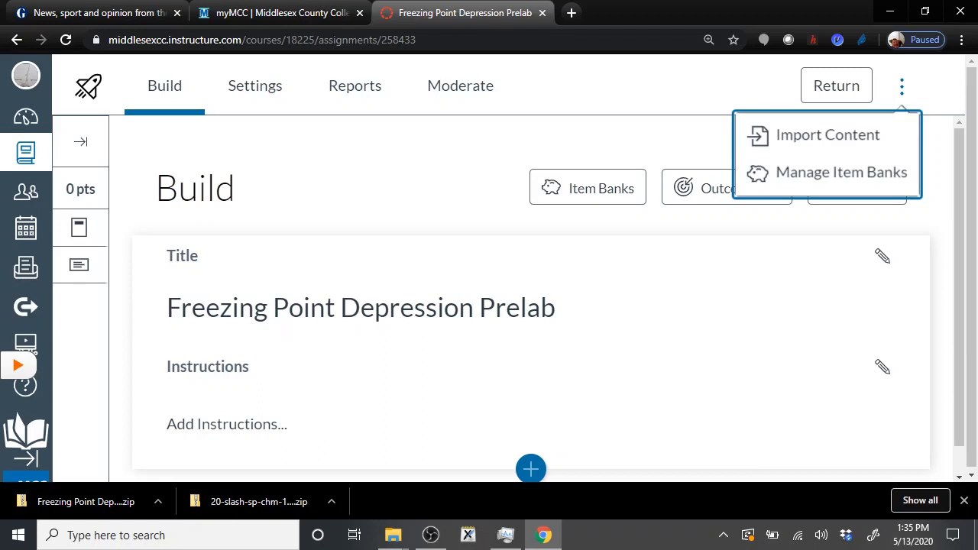
click(828, 136)
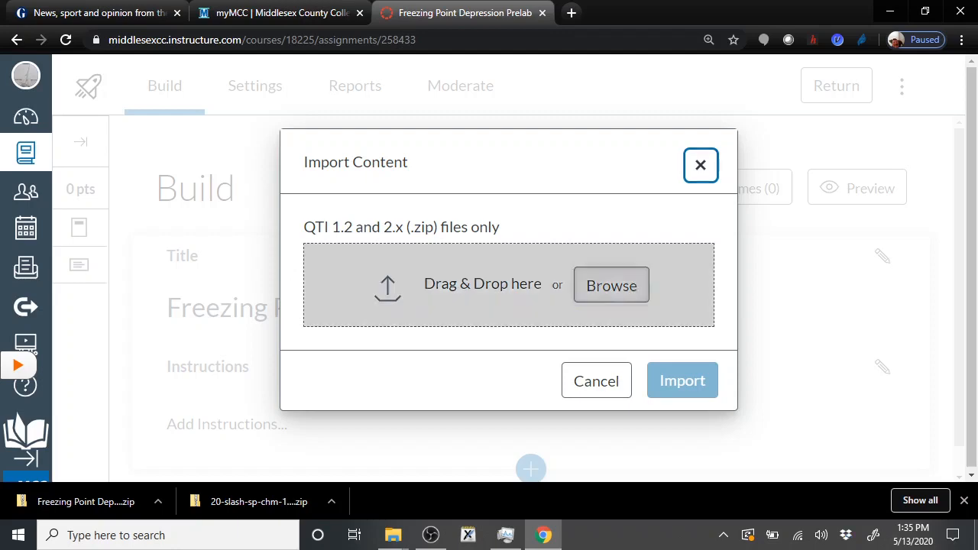
click(611, 285)
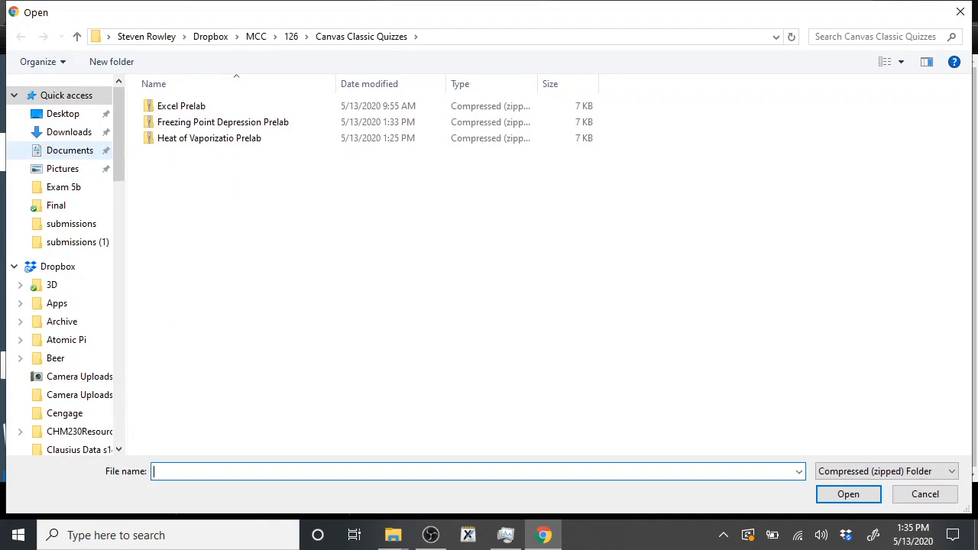
double_click(223, 123)
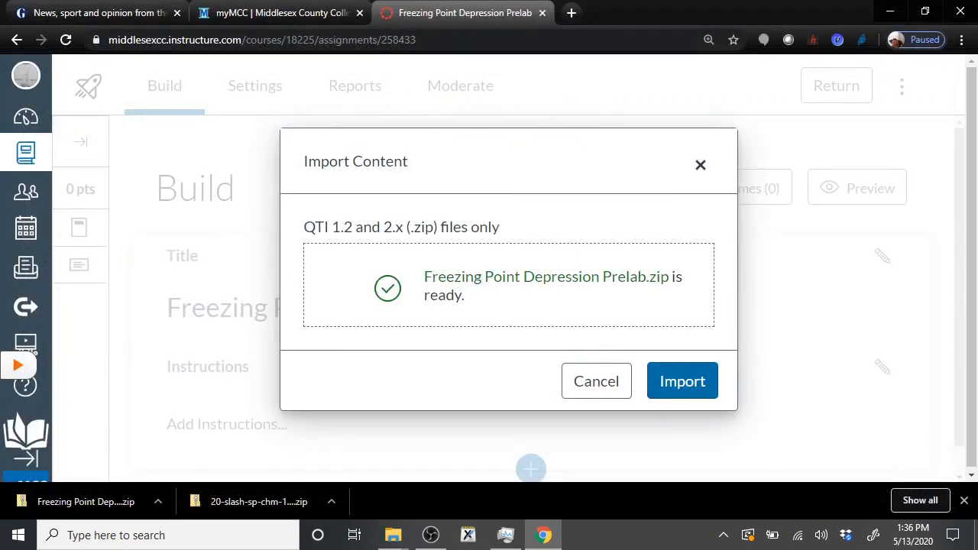
click(683, 381)
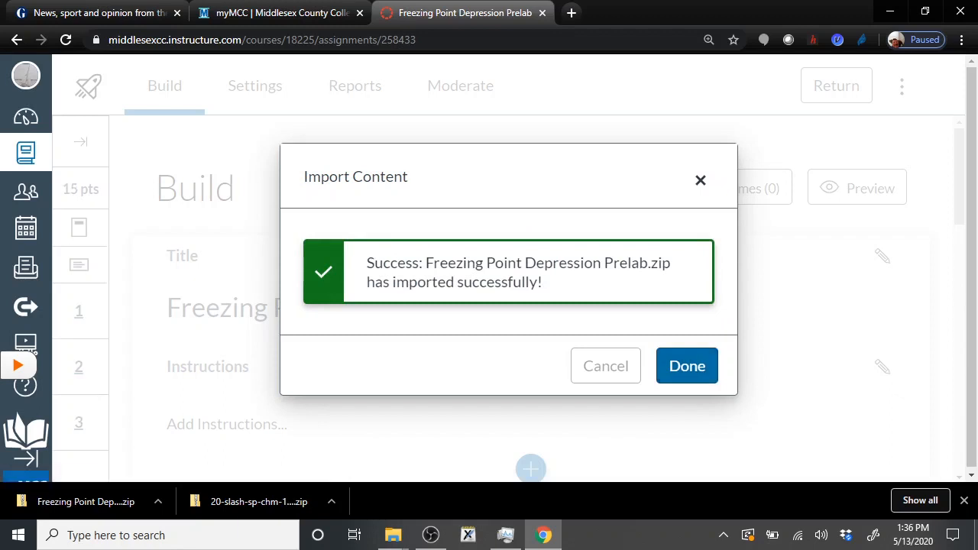
click(687, 367)
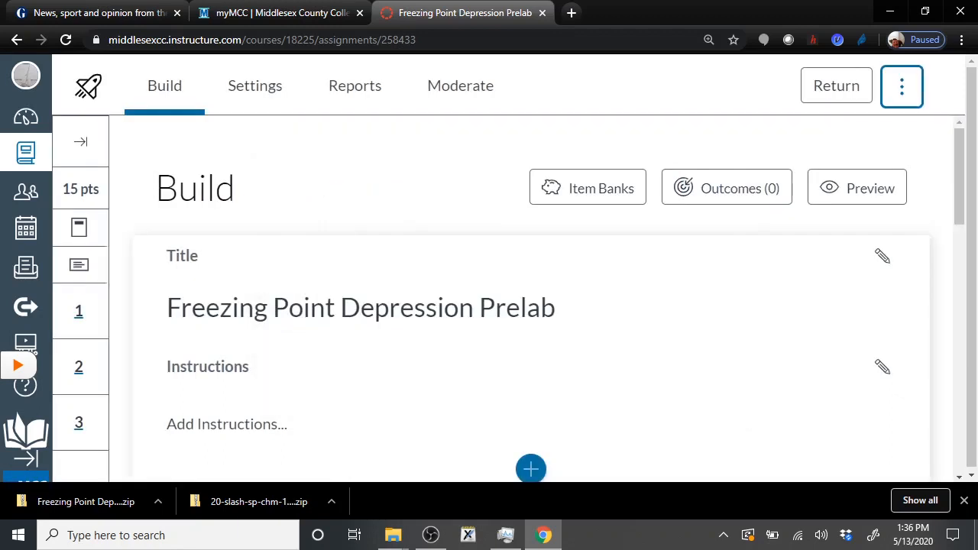
Review the imported questions in the quiz builder, checking the two formula questions and the essay question
scroll(549, 306, down, 3)
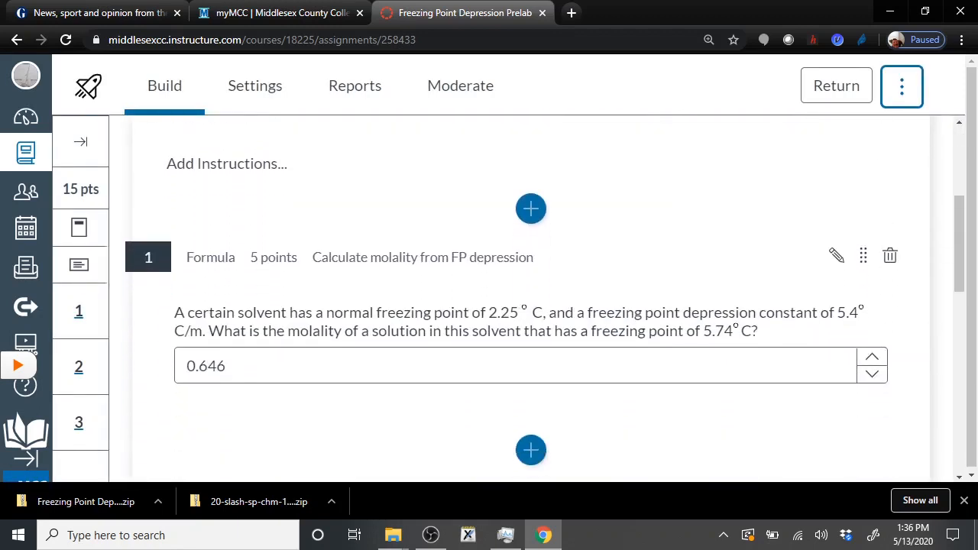
scroll(531, 298, down, 7)
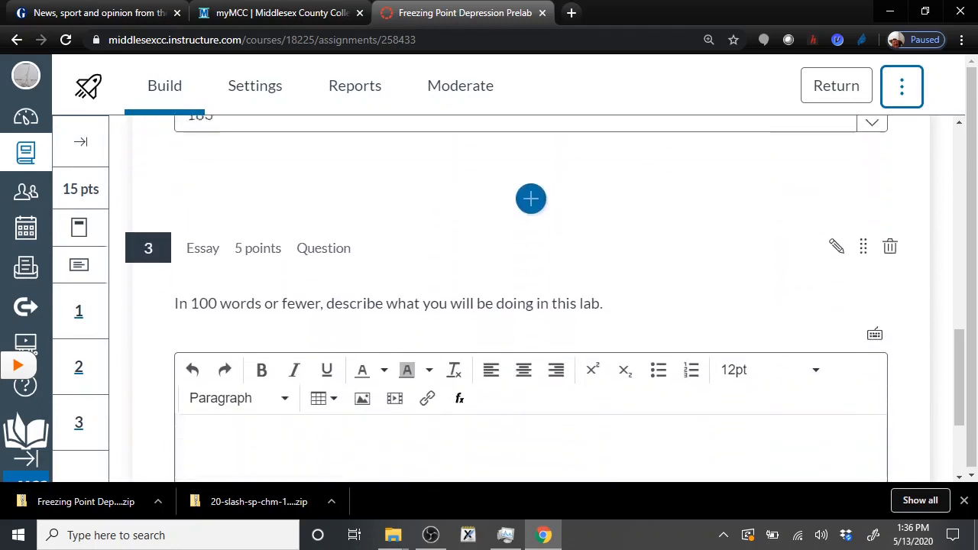
scroll(531, 298, up, 6)
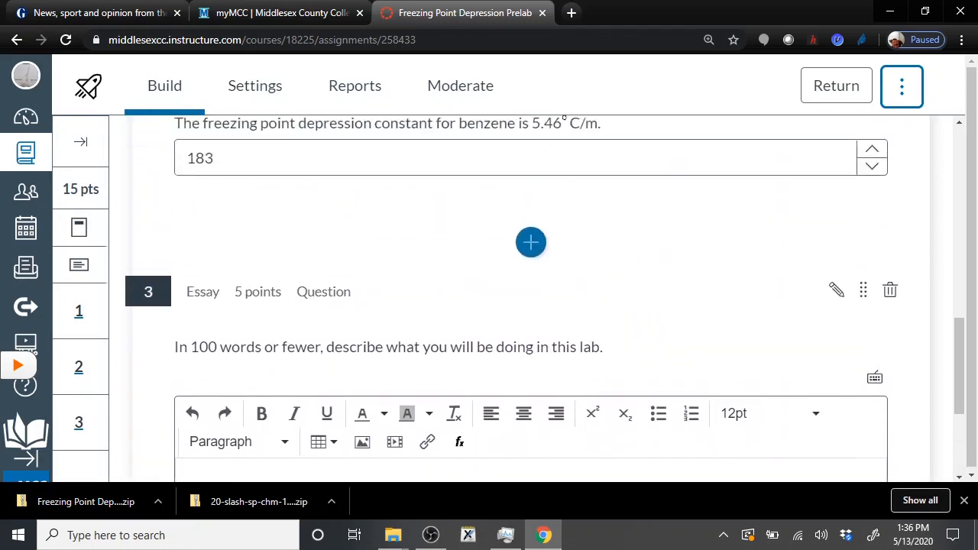
scroll(531, 299, up, 3)
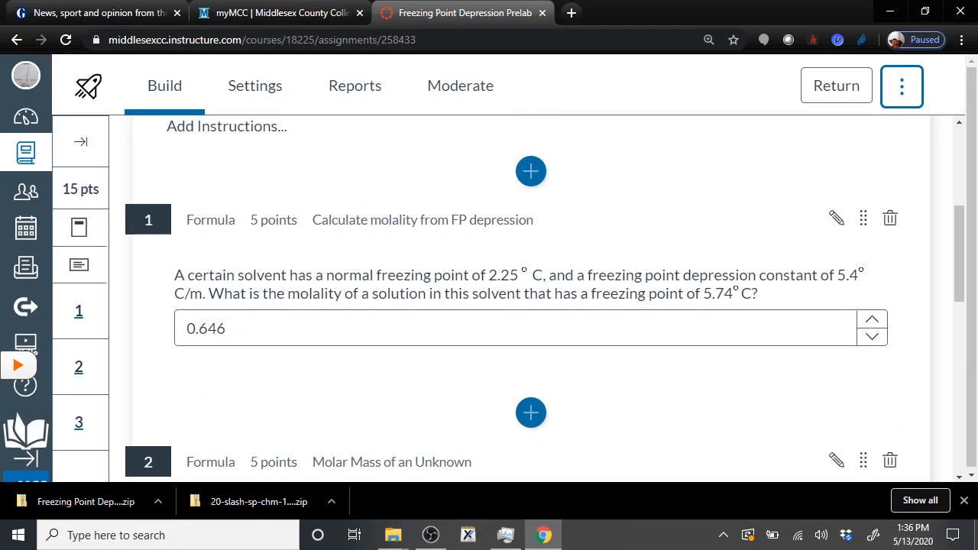
scroll(531, 298, down, 3)
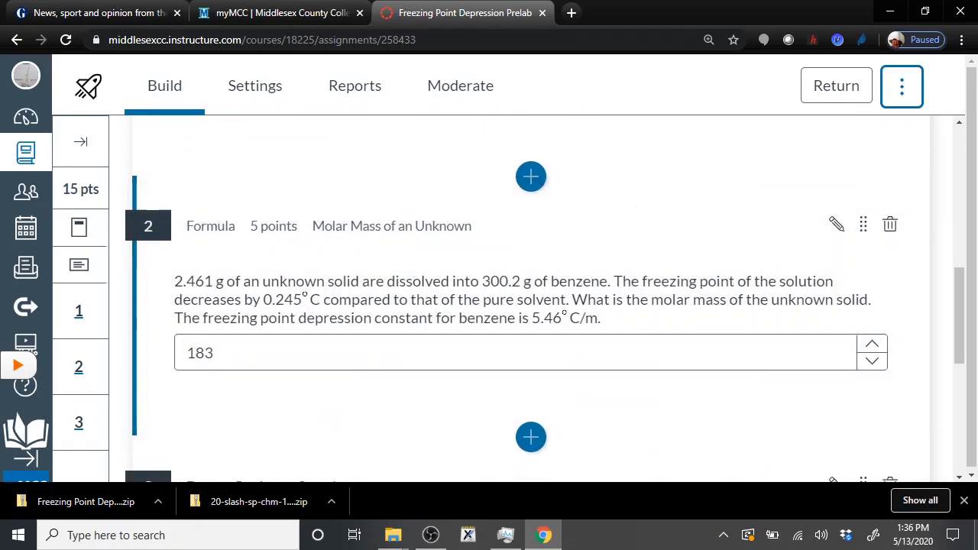
scroll(531, 298, down, 1)
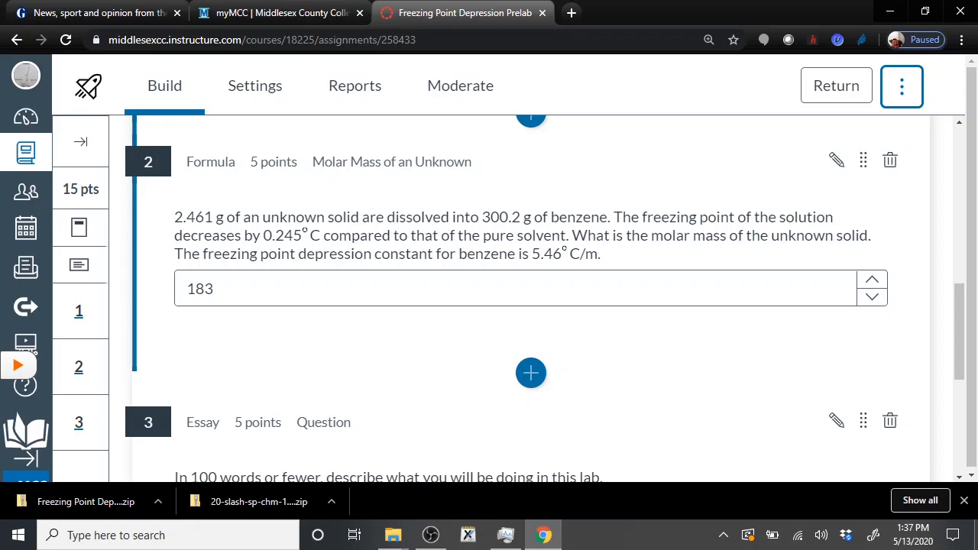
scroll(531, 298, down, 1)
scroll(532, 298, up, 1)
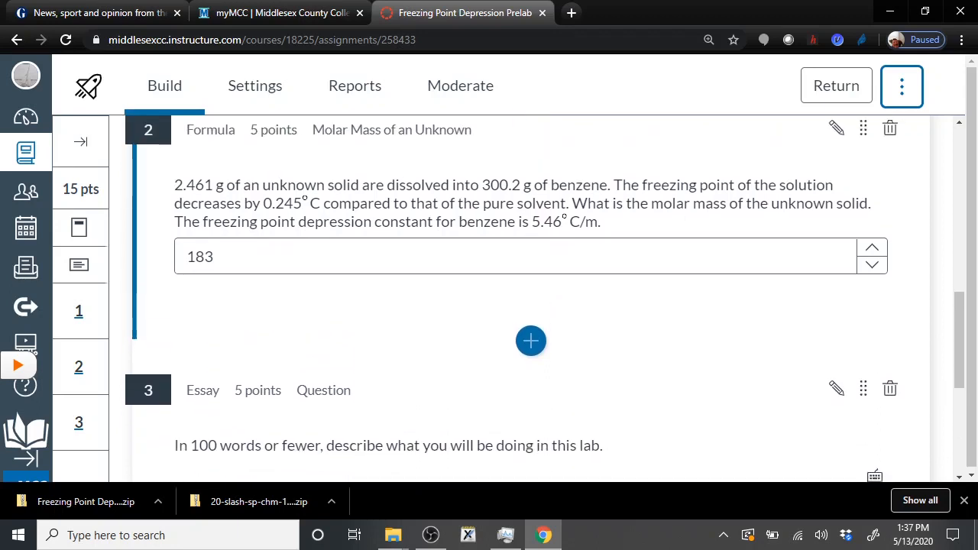
scroll(531, 298, down, 4)
scroll(531, 298, up, 10)
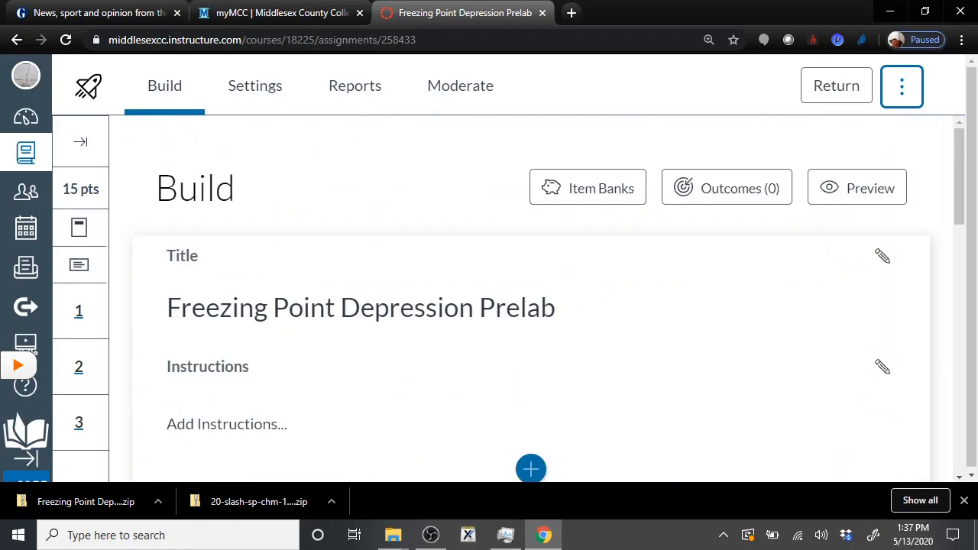
Preview the quiz as a student would see it, look through all its questions, and exit the preview
click(857, 189)
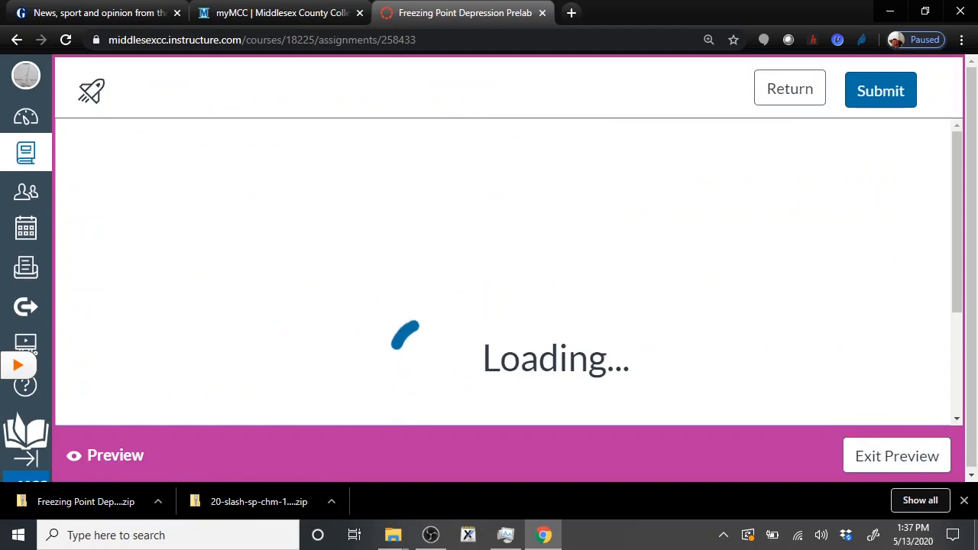
scroll(517, 279, down, 1)
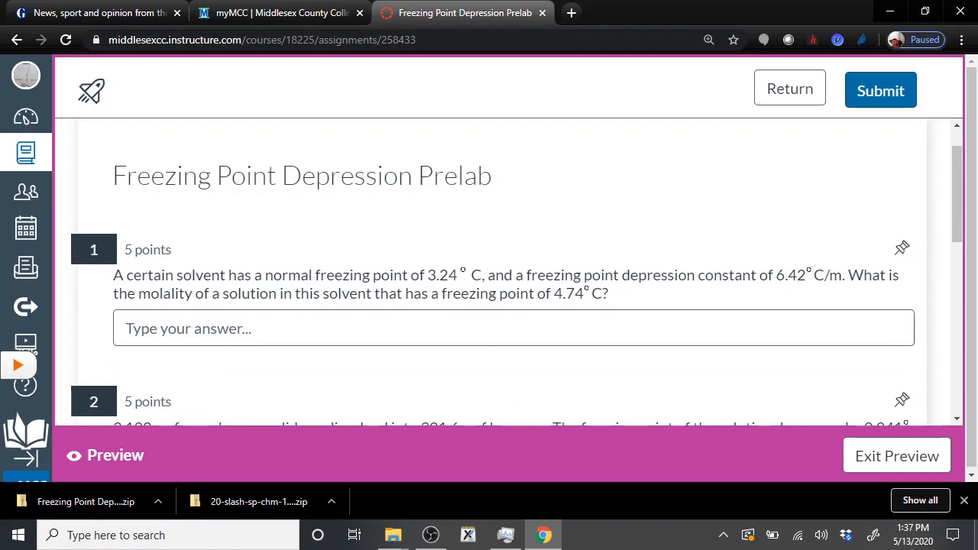
scroll(516, 273, down, 4)
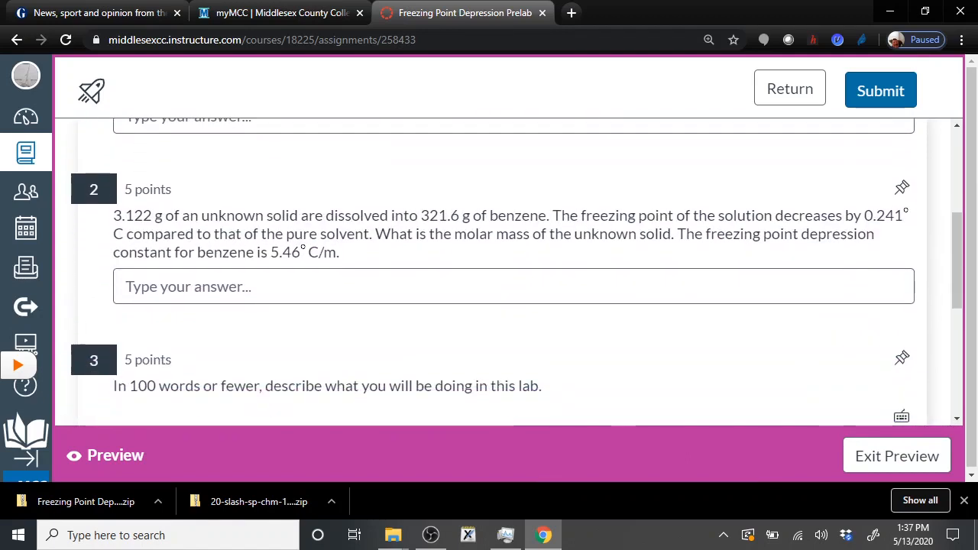
scroll(516, 272, down, 3)
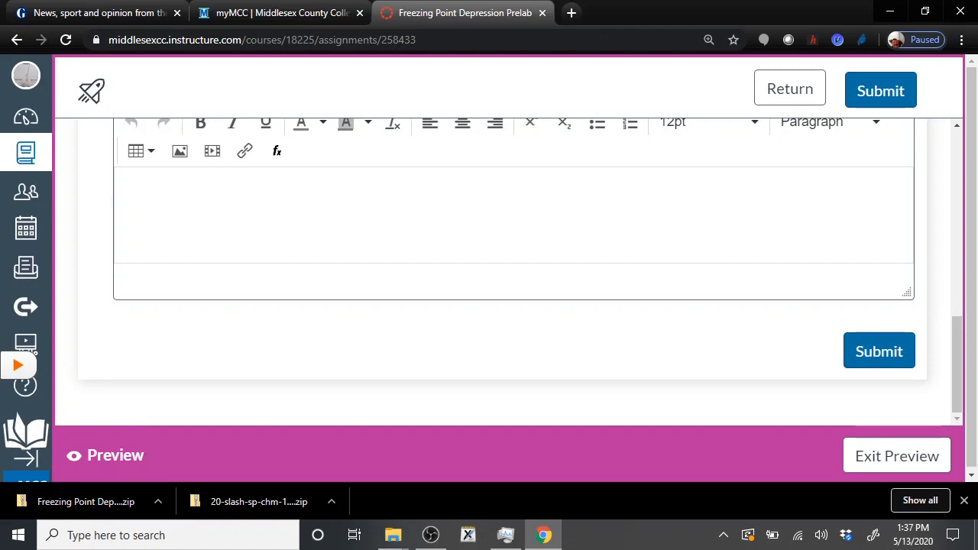
click(897, 456)
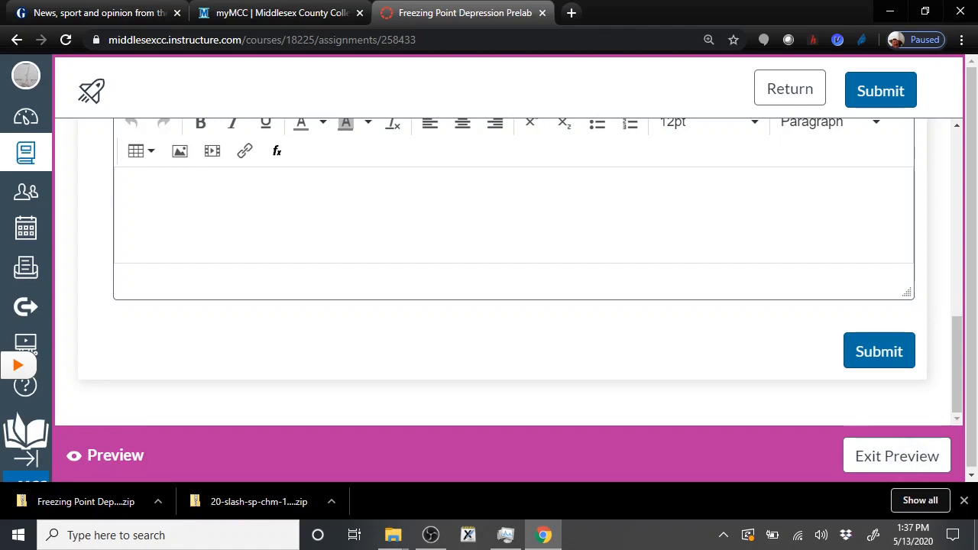